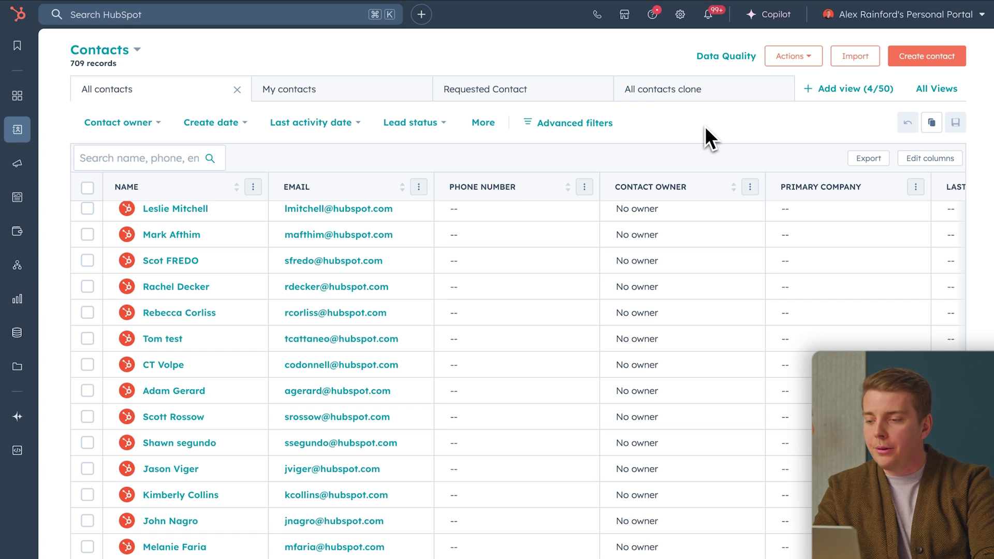
Open the Prospecting Agent from the Breeze menu and launch its setup wizard
mouse_move(24, 412)
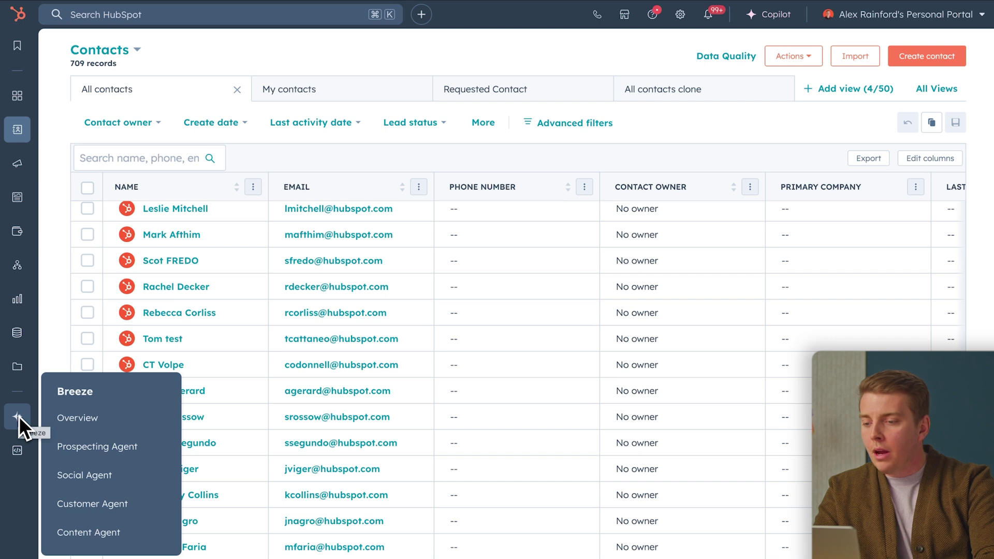
left_click(125, 452)
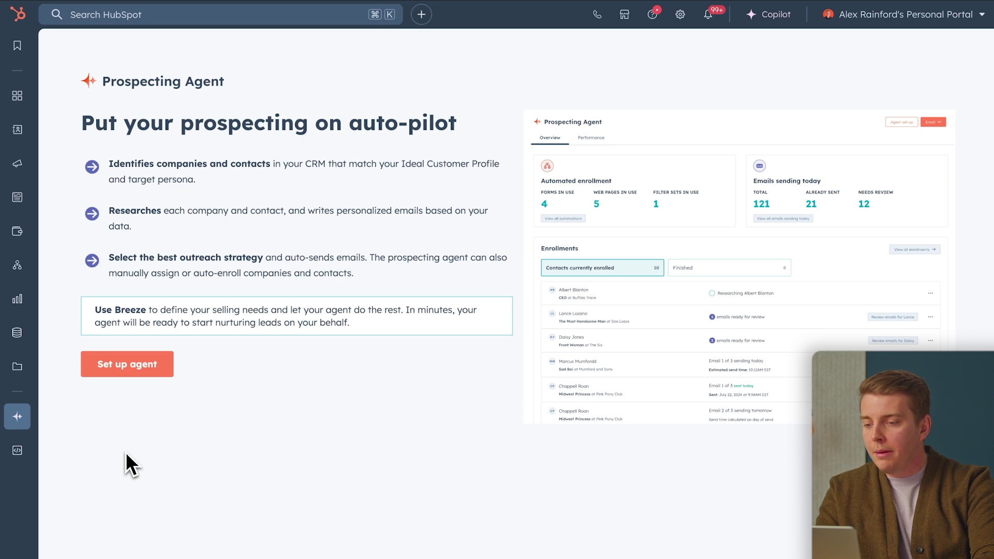
left_click(160, 372)
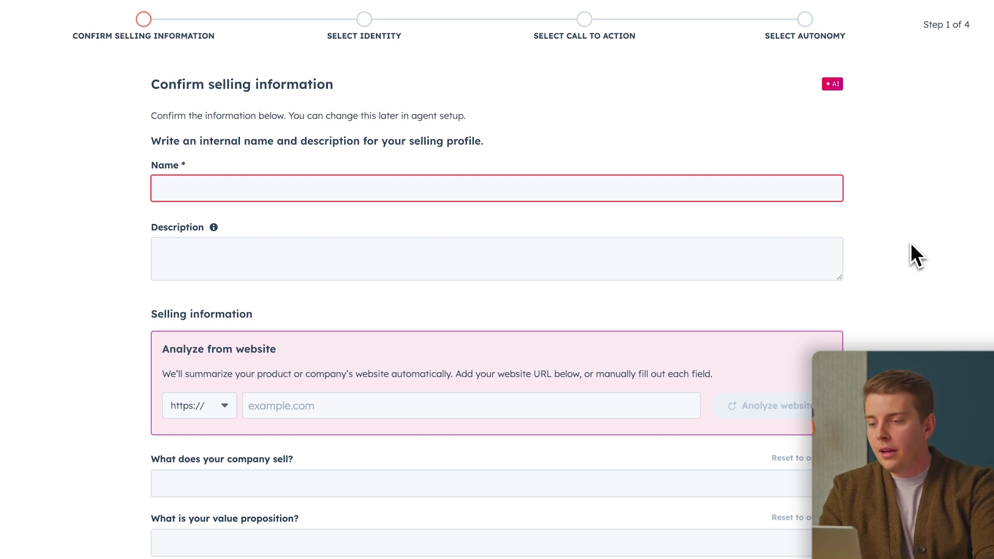
Enter profile name 'Sales Software', description 'Our sales tools' and website 'hubspot.com'
left_click(773, 193)
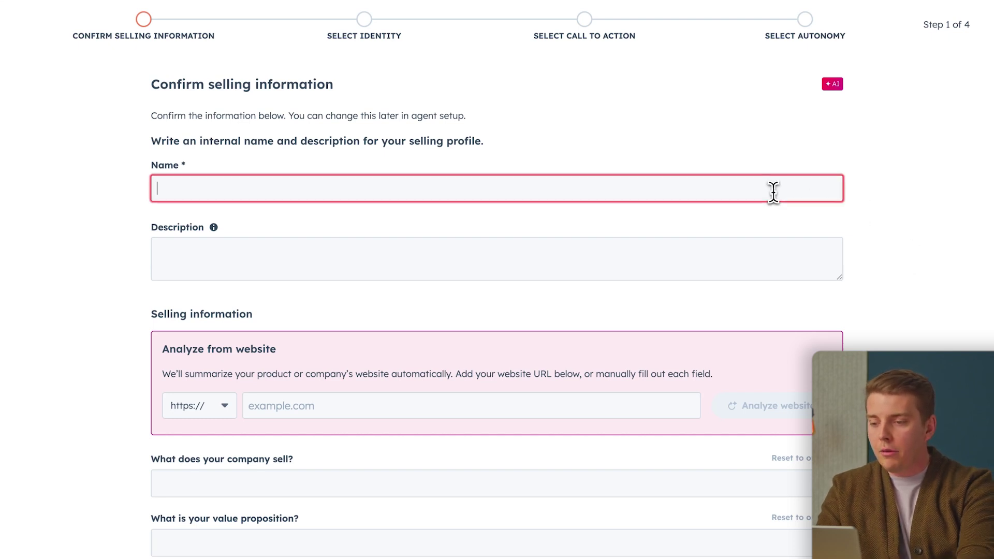
type("Sales Software")
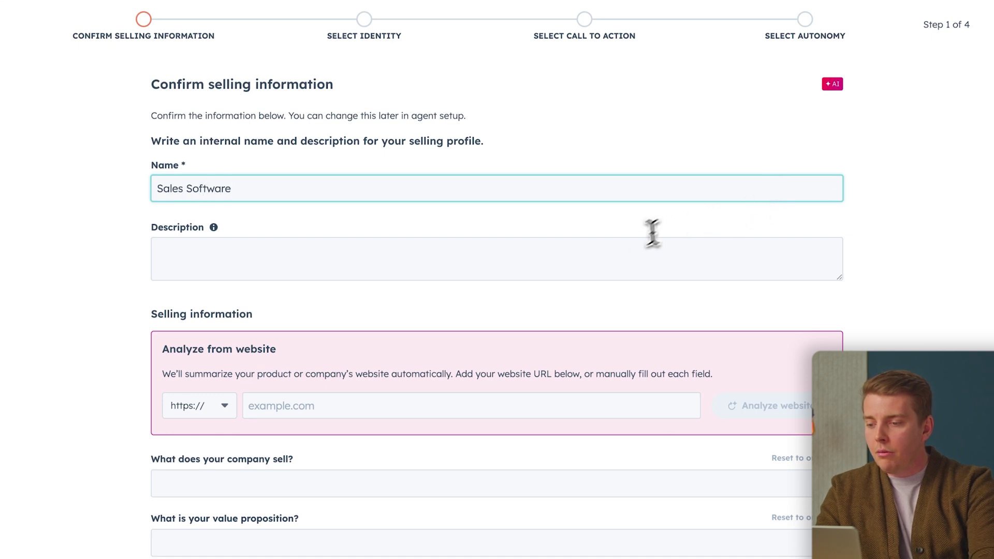
left_click(630, 253)
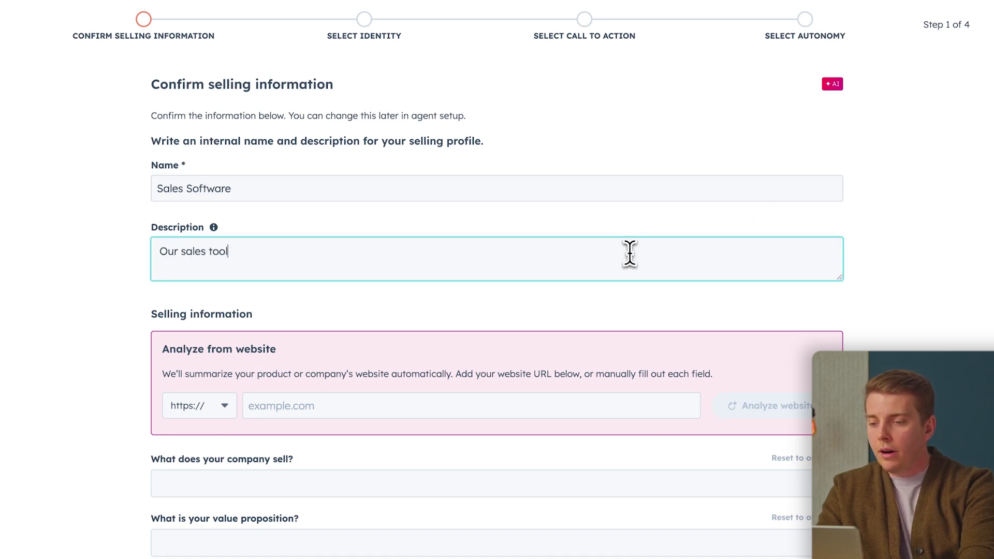
left_click(861, 320)
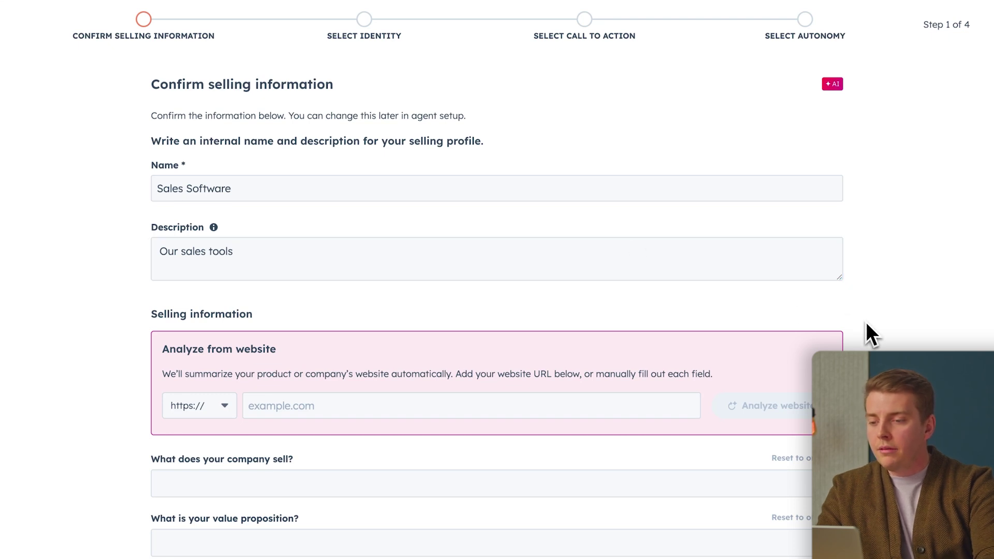
left_click(416, 399)
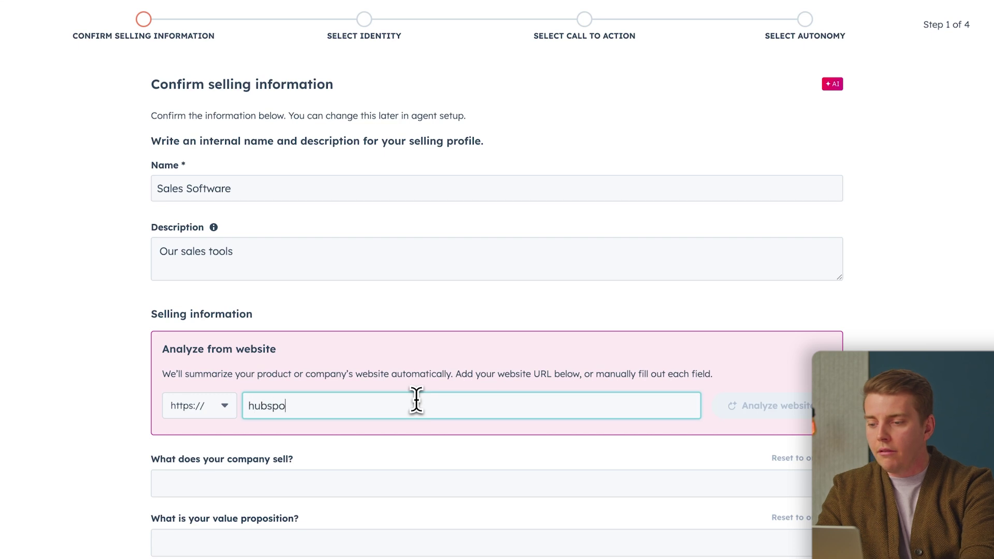
type("hubspot.com")
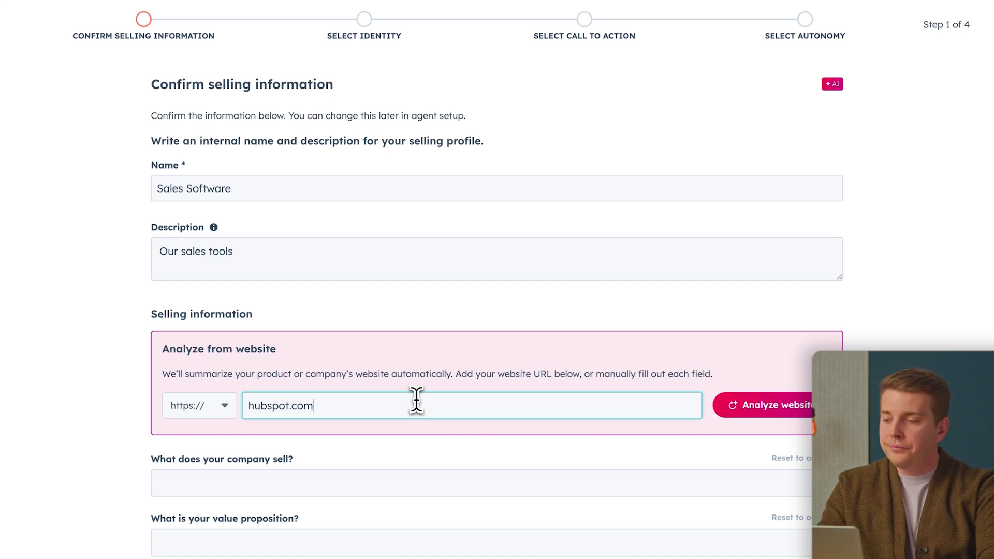
Analyze hubspot.com and review the auto-filled offering, pain points, industries and personas
left_click(778, 412)
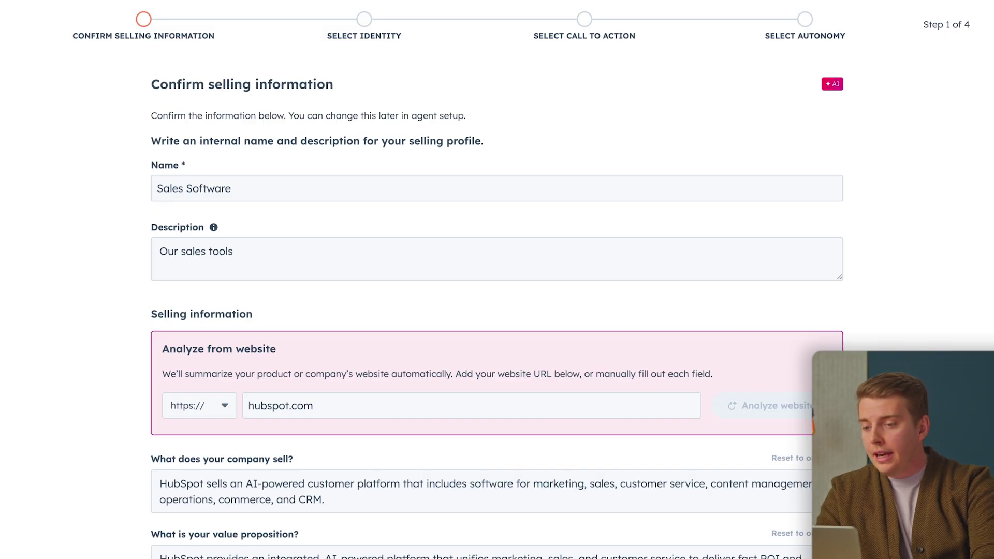
scroll(497, 280, "down", 5)
scroll(497, 280, "down", 2)
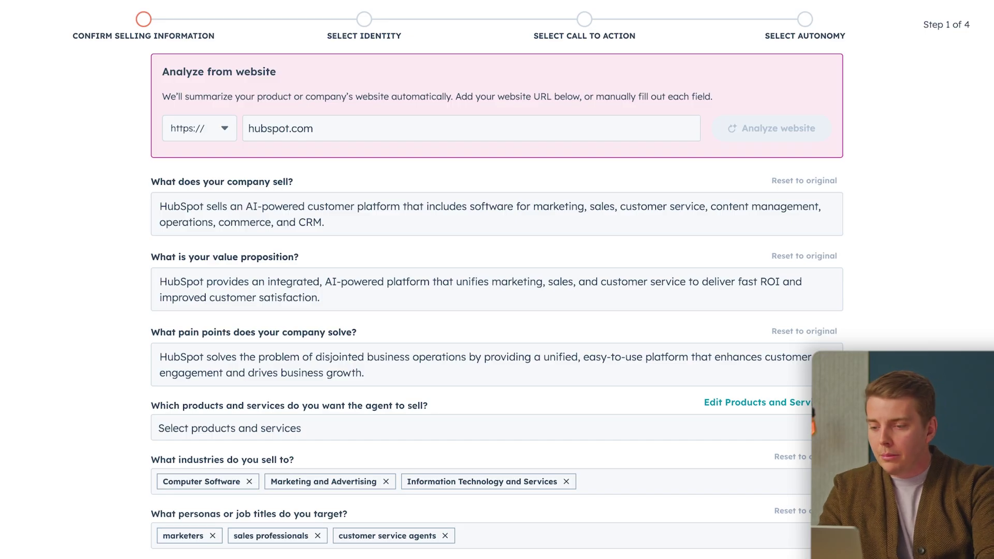
scroll(497, 305, "up", 5)
scroll(497, 305, "down", 6)
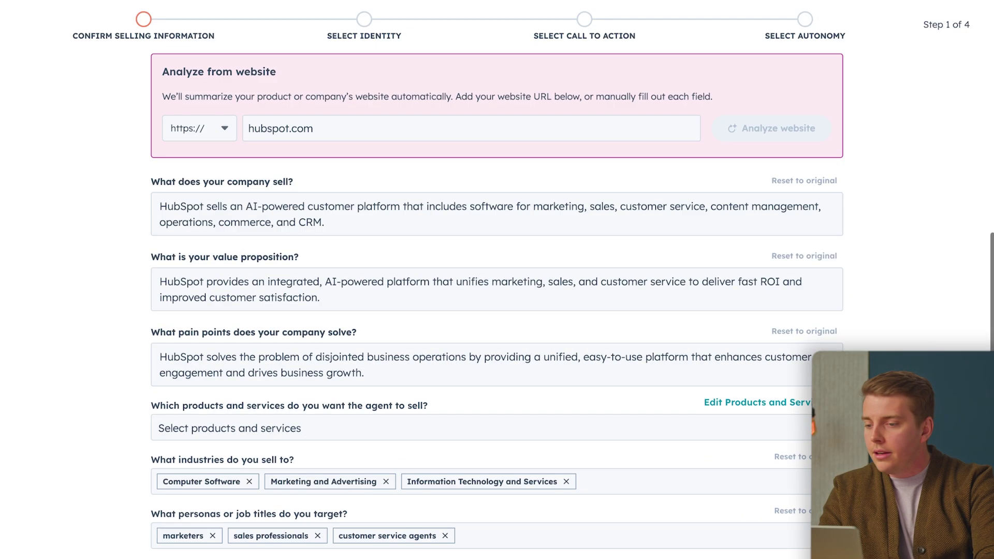
Choose 'Send from contact owner' with the Contact owner property as the agent's sending identity
left_click(927, 543)
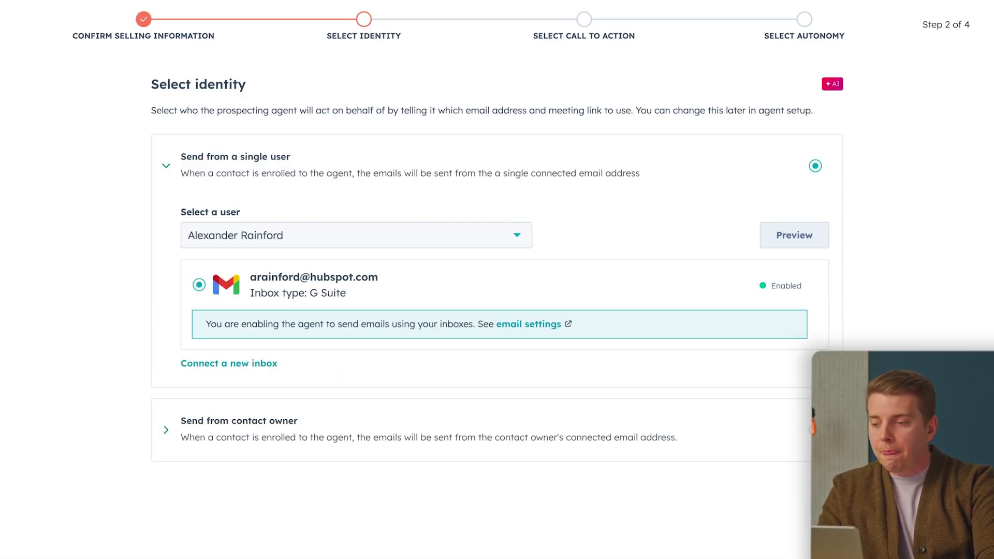
left_click(810, 440)
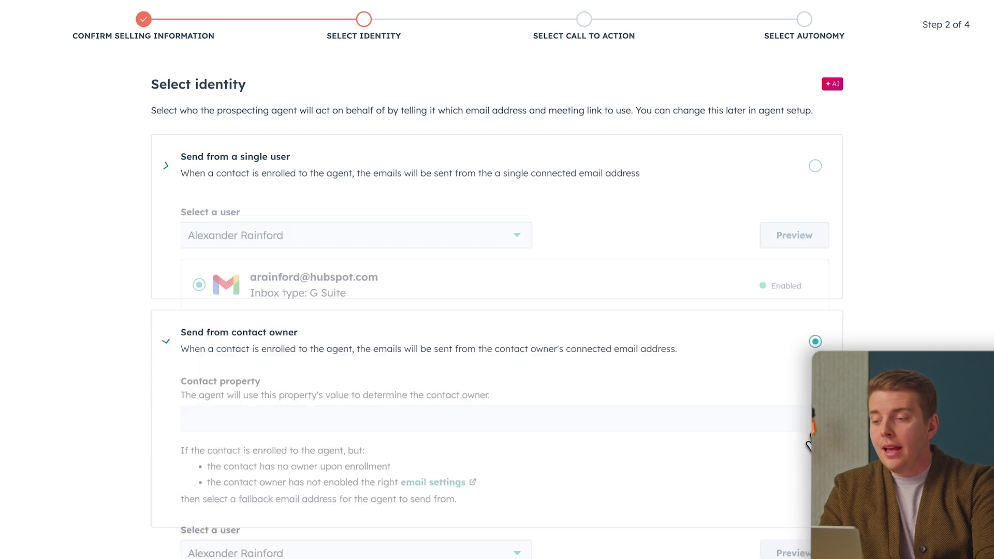
scroll(809, 443, "down", 1)
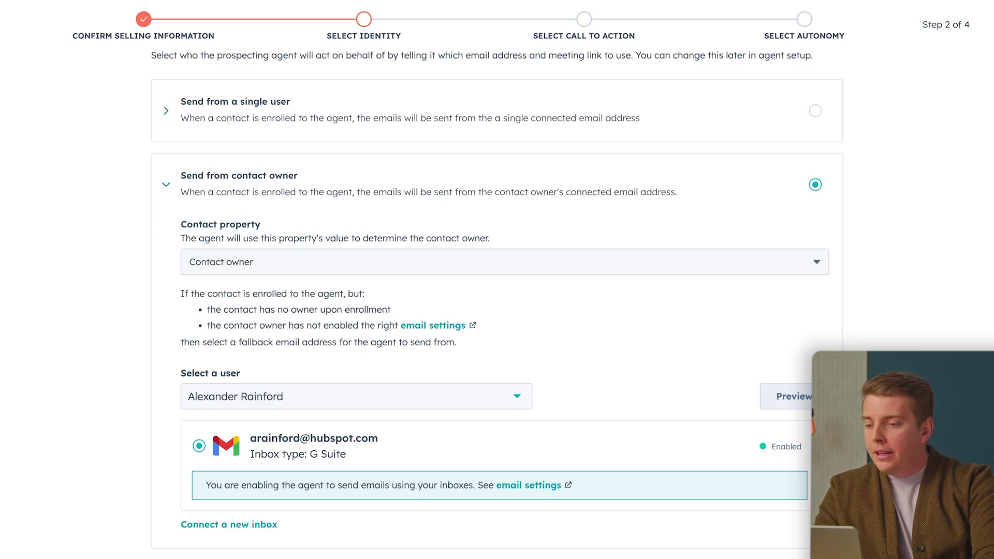
scroll(926, 517, "down", 2)
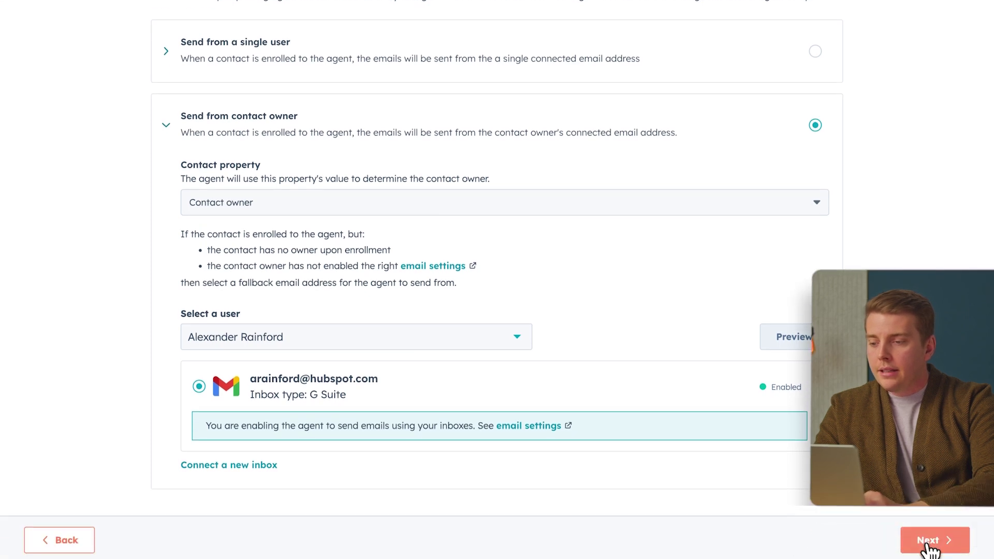
left_click(927, 539)
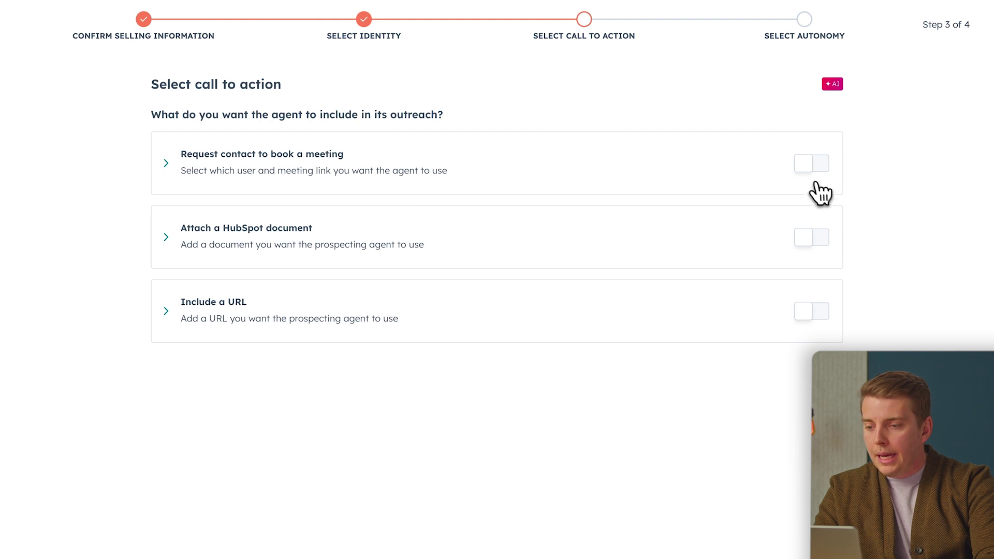
Turn on meeting requests using the 60 min, 30 min, and 15 min meeting link
left_click(753, 252)
left_click(751, 283)
scroll(906, 466, "down", 2)
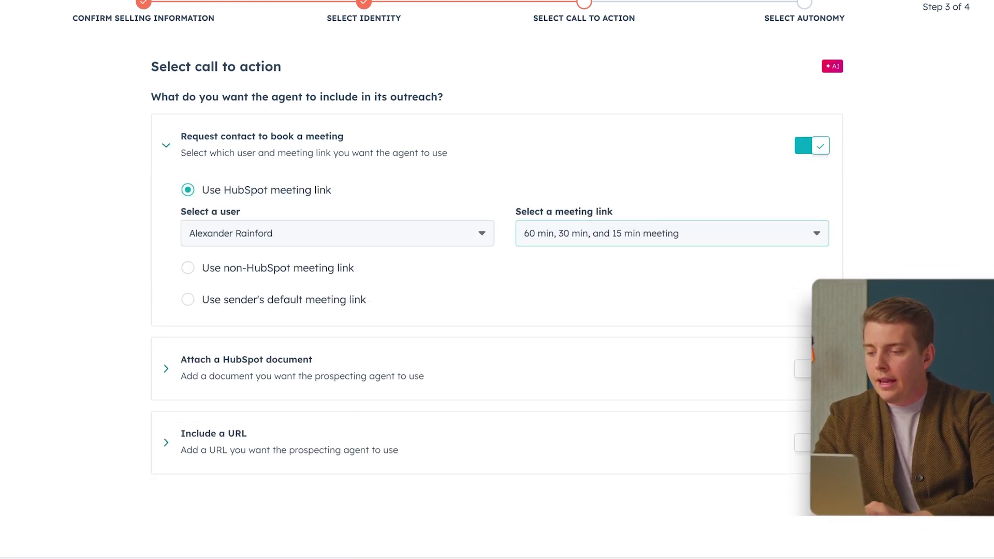
left_click(927, 542)
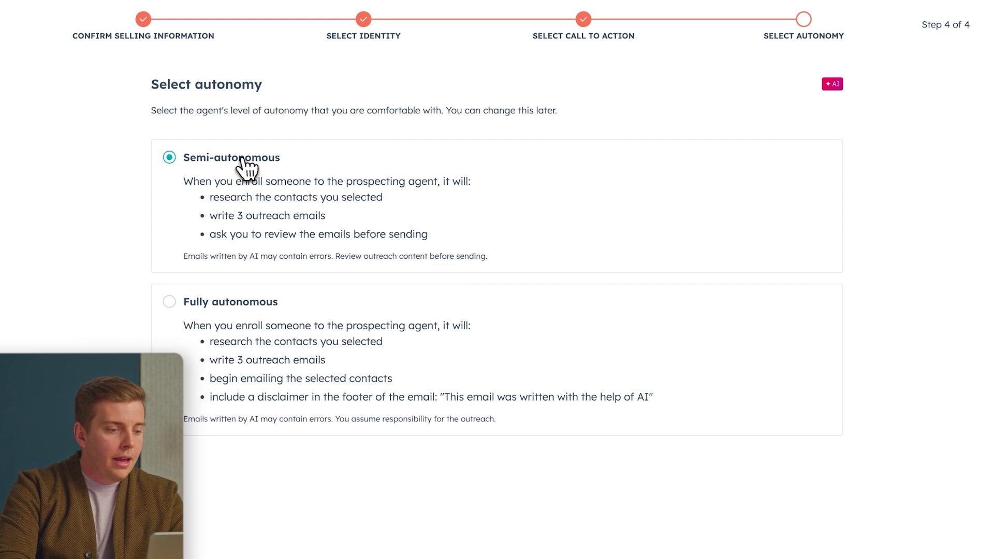
Keep Semi-autonomous mode and create the selling profile
scroll(750, 515, "down", 1)
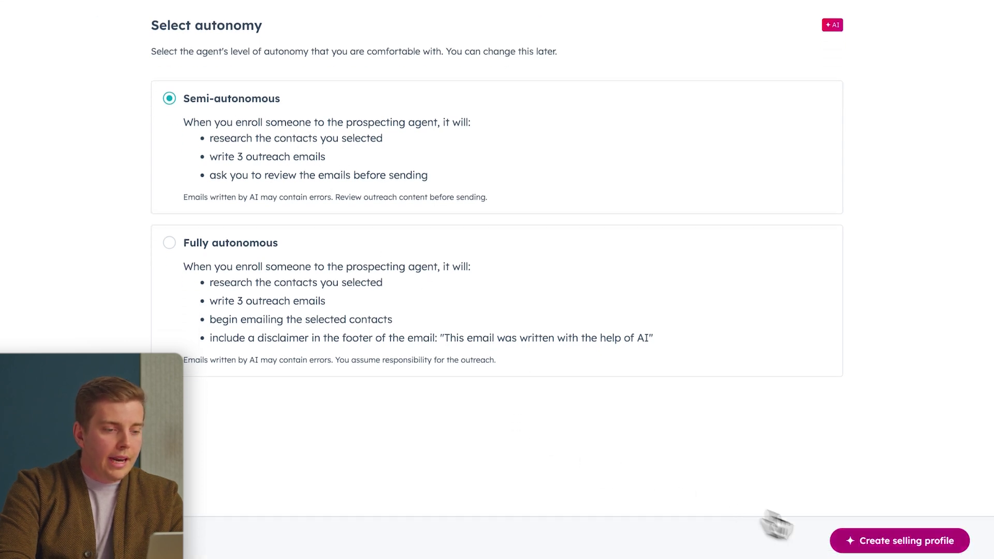
left_click(895, 549)
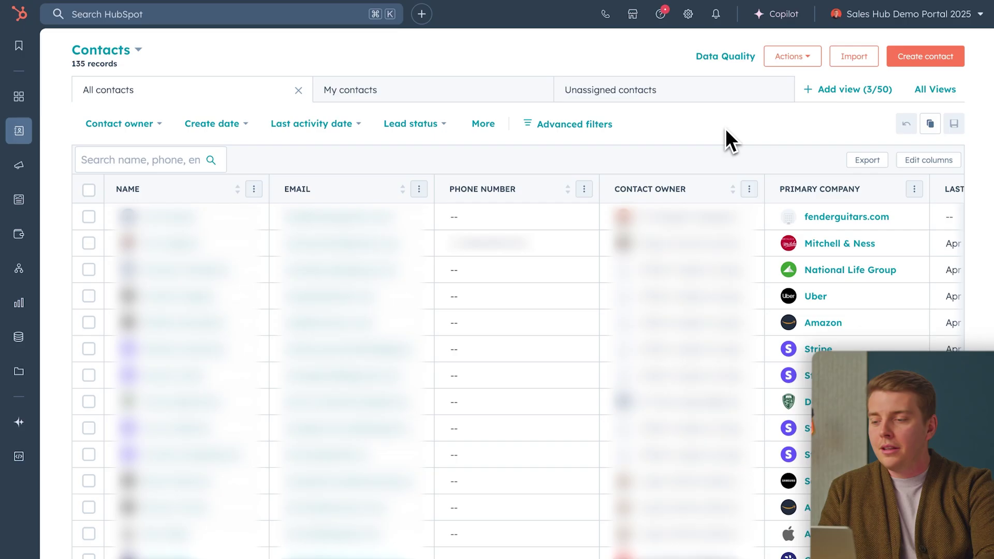
Go to Companies in the CRM and open the Target Accounts overview
mouse_move(22, 129)
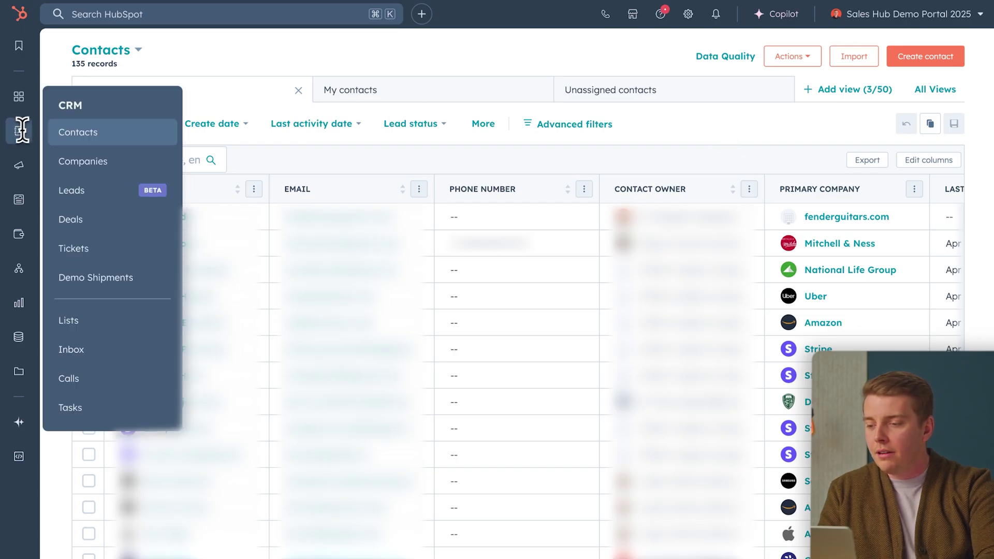
left_click(124, 170)
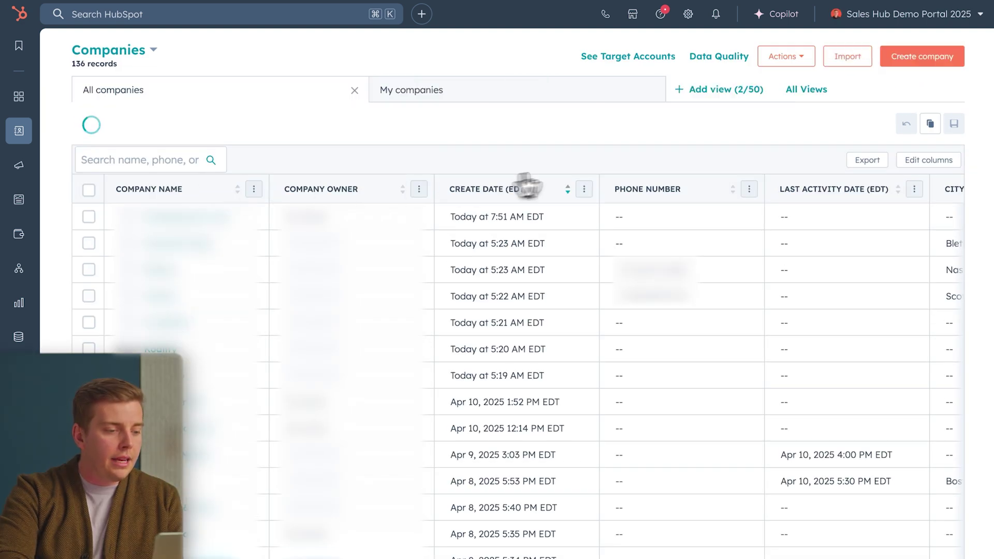
left_click(628, 57)
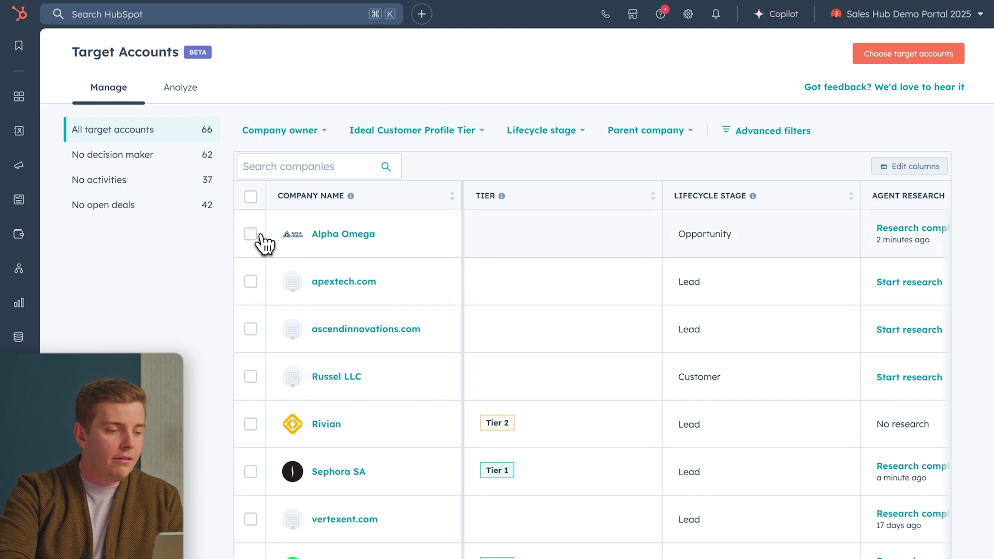
Run agent research on Alpha Omega and apextech.com, then sort by Last Engagement Date
left_click(251, 282)
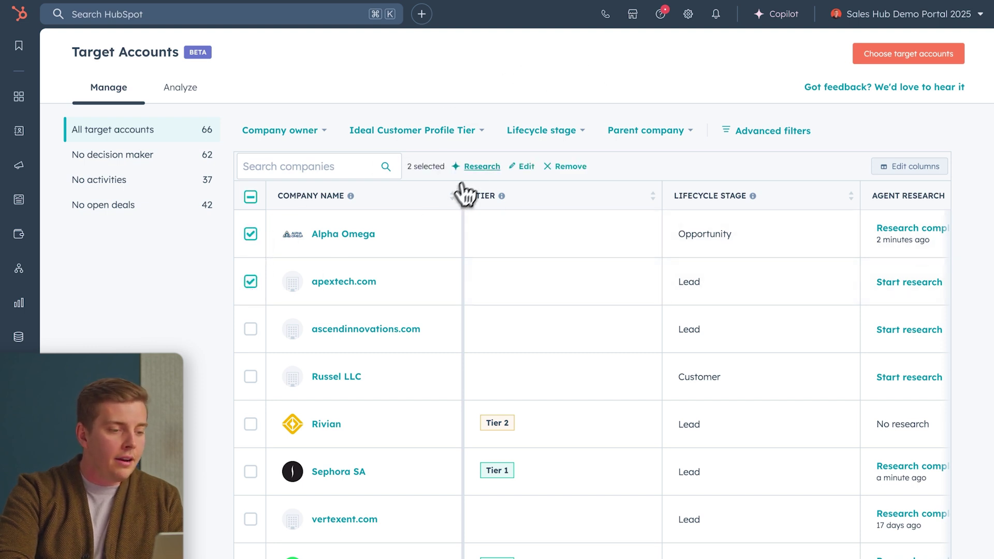
left_click(476, 167)
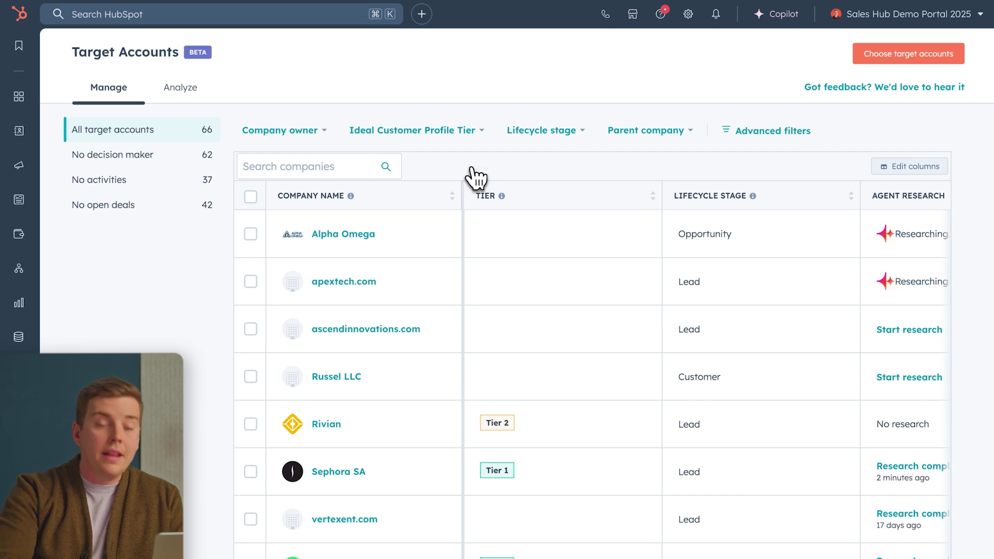
scroll(569, 213, "right", 8)
scroll(596, 230, "right", 10)
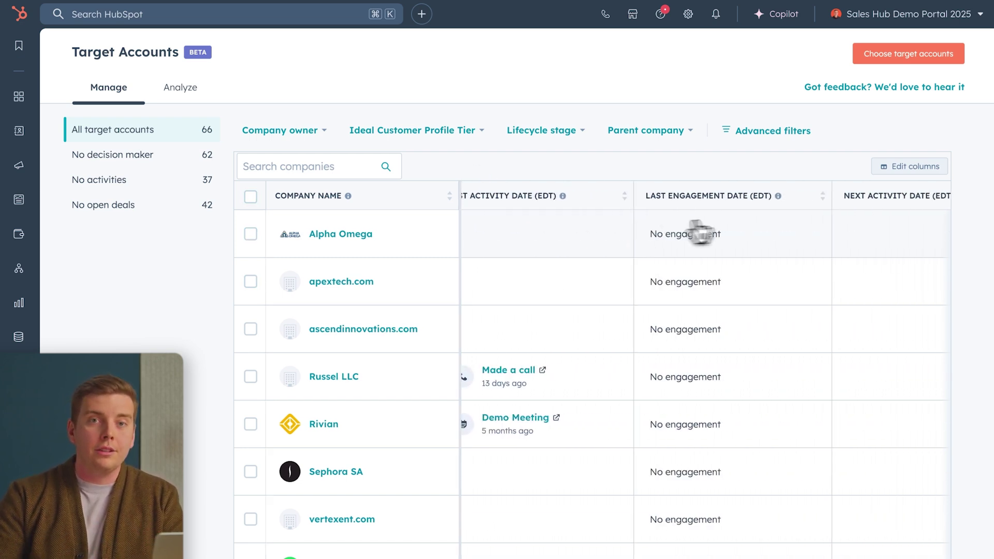
left_click(823, 204)
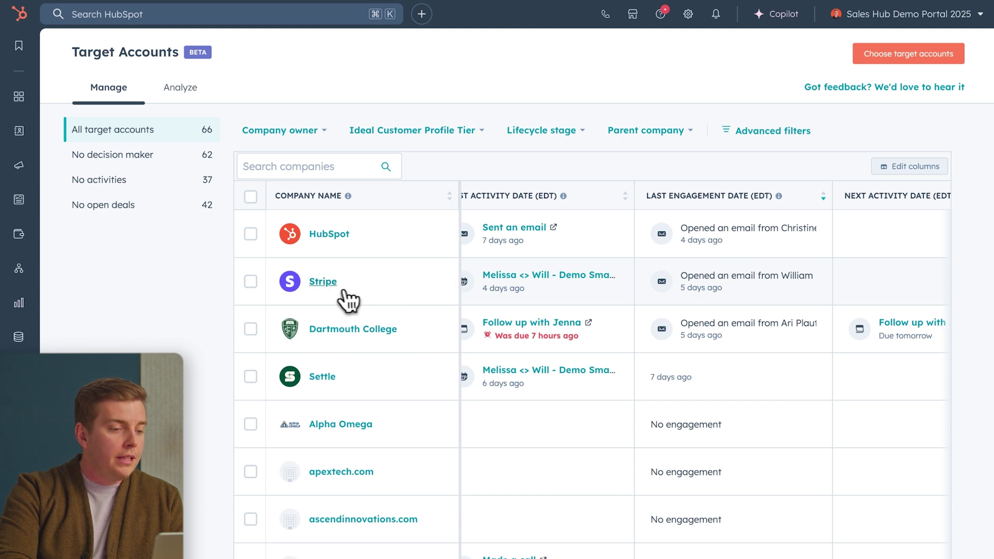
Read the Research tab on Stripe's record, then switch to its Buyer Committee tab
left_click(323, 282)
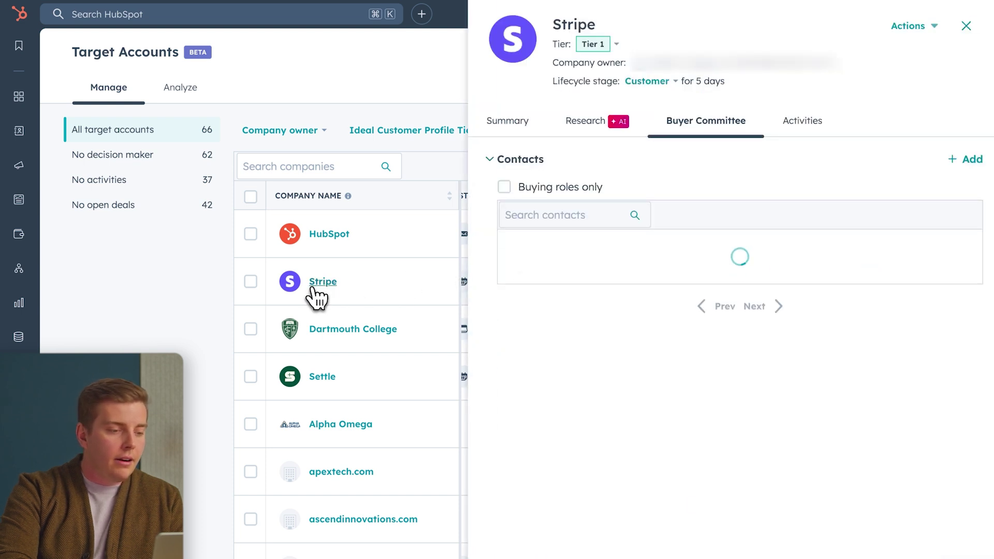
left_click(590, 123)
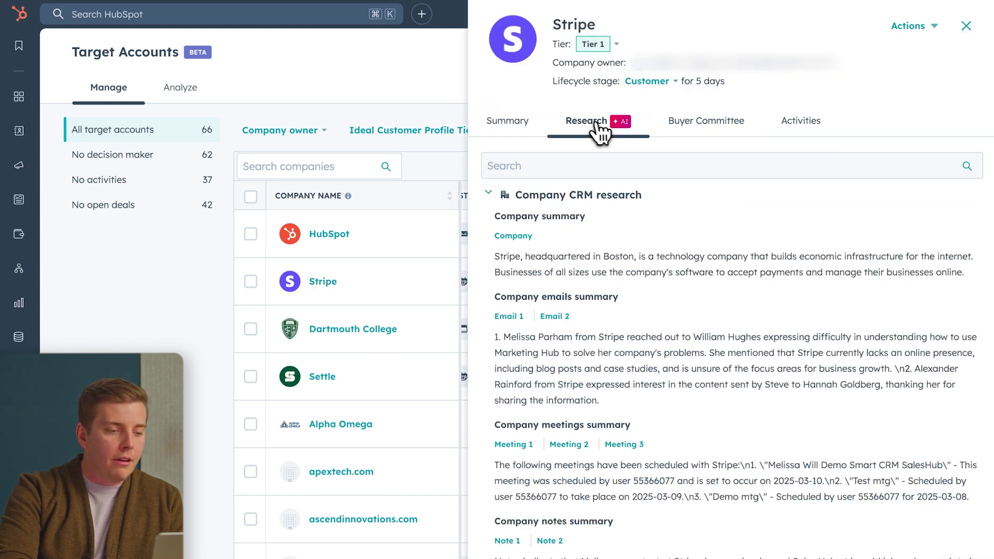
scroll(845, 256, "down", 2)
scroll(847, 259, "down", 6)
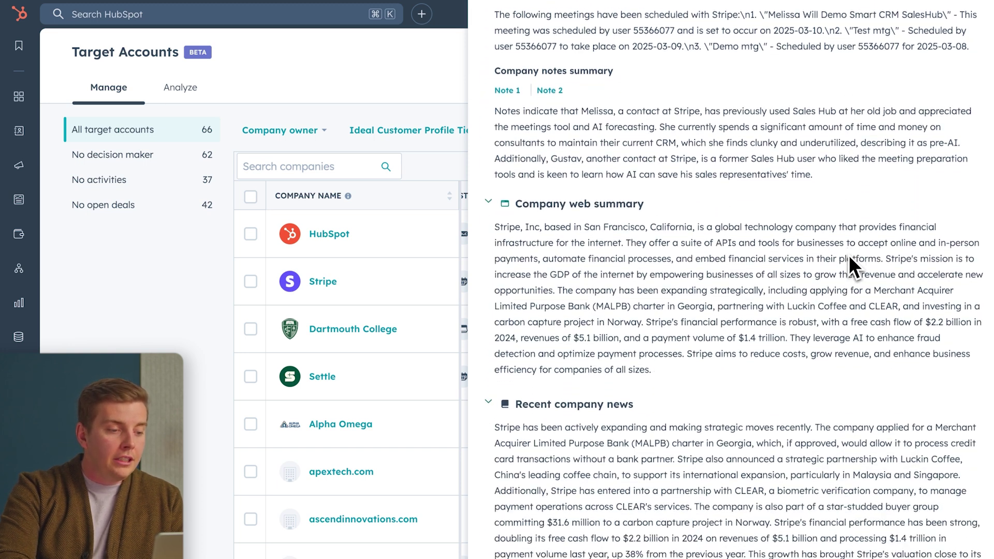
scroll(849, 254, "down", 3)
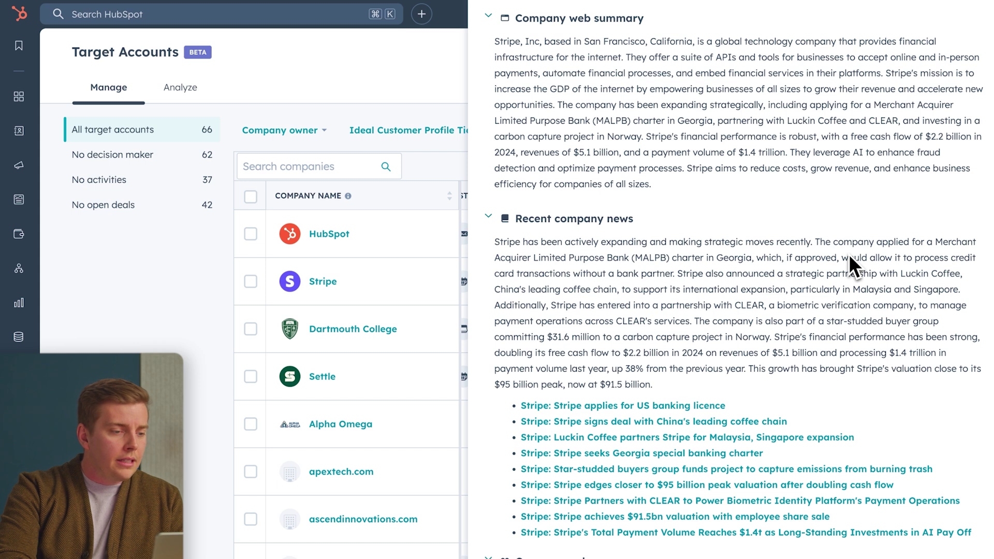
scroll(808, 230, "up", 10)
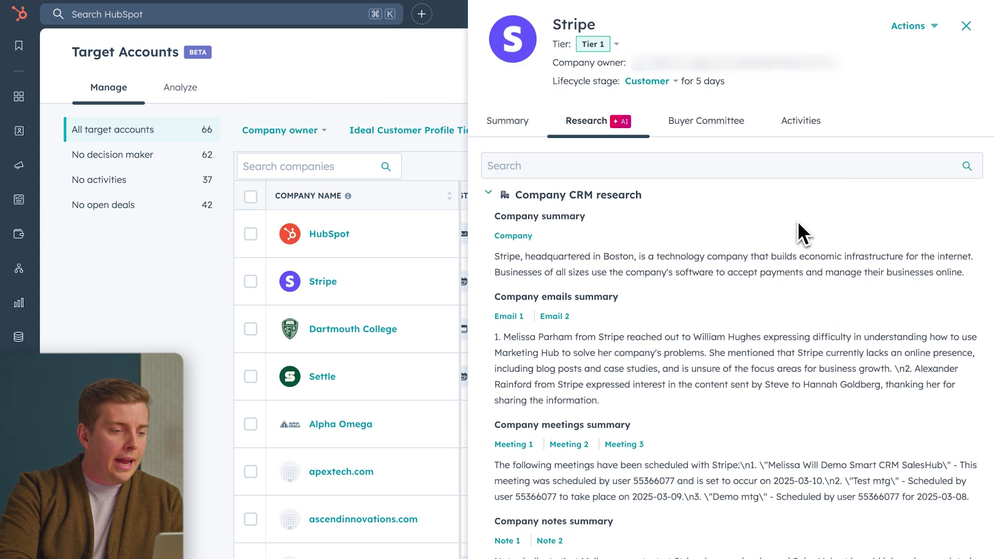
left_click(706, 135)
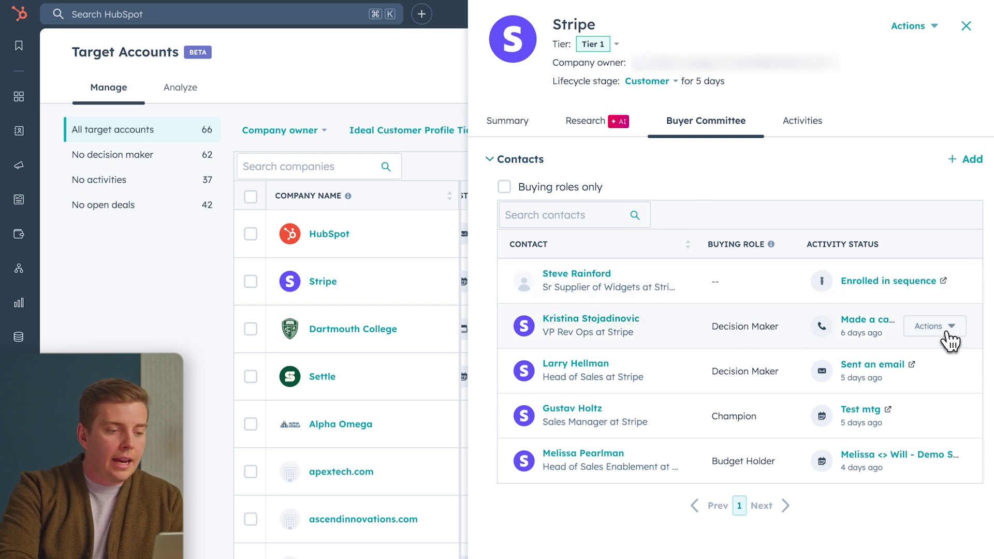
Pick 'Draft email with AI' from the Actions menu on the VP of Revenue Operations row
left_click(947, 332)
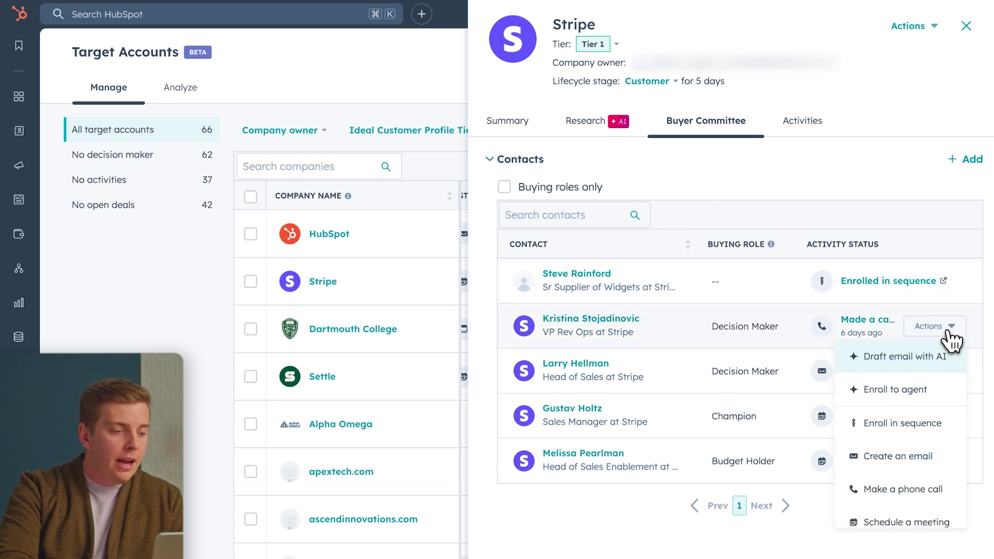
left_click(910, 357)
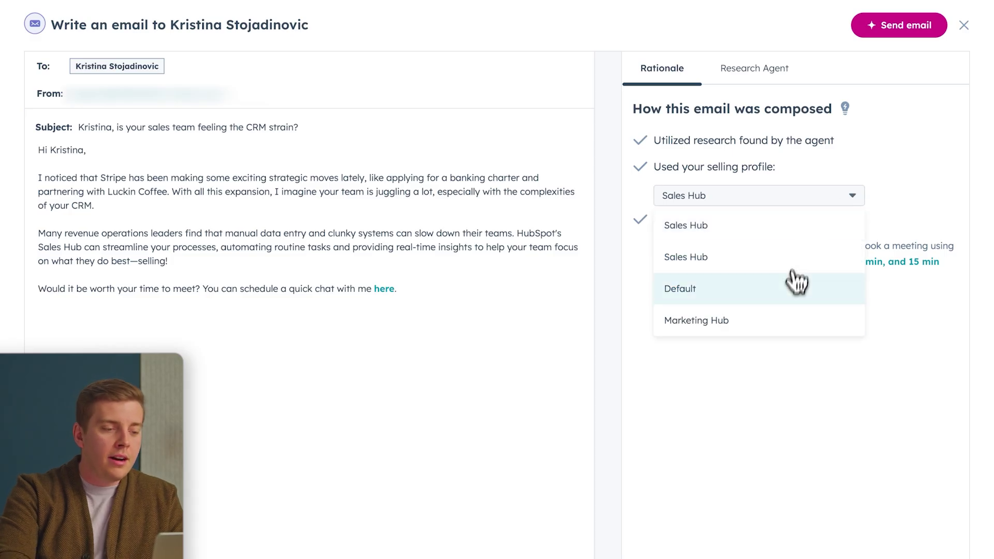
Switch the selling profile to Marketing Hub so the Stripe email is rewritten around it
left_click(797, 321)
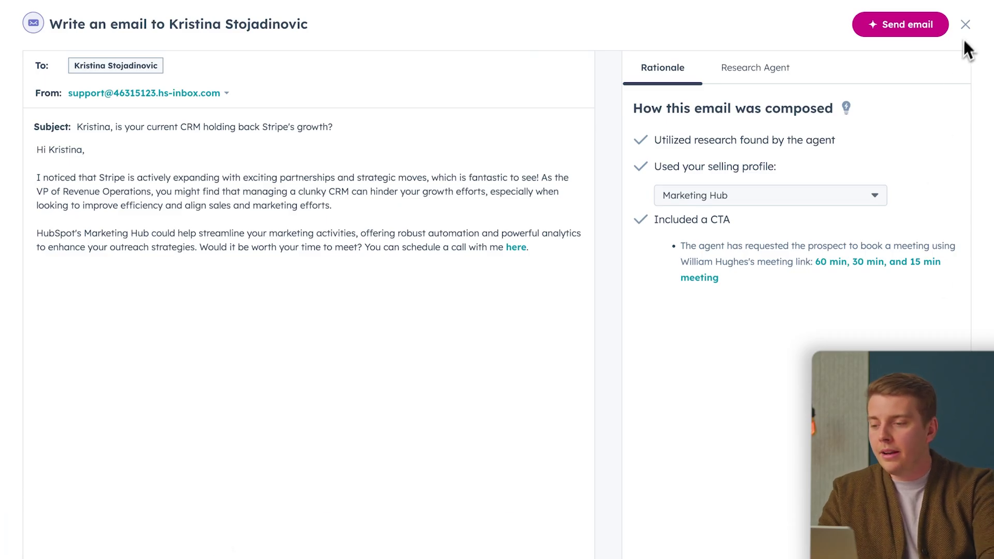
Close the email draft and show the Prospecting Agent's Enrollments list from the Breeze menu
left_click(965, 24)
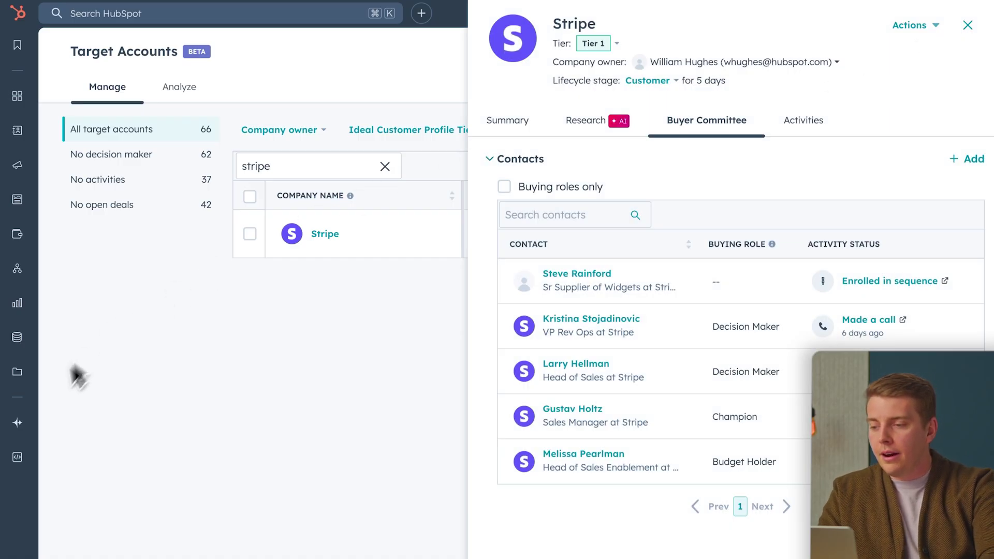
mouse_move(29, 423)
left_click(85, 451)
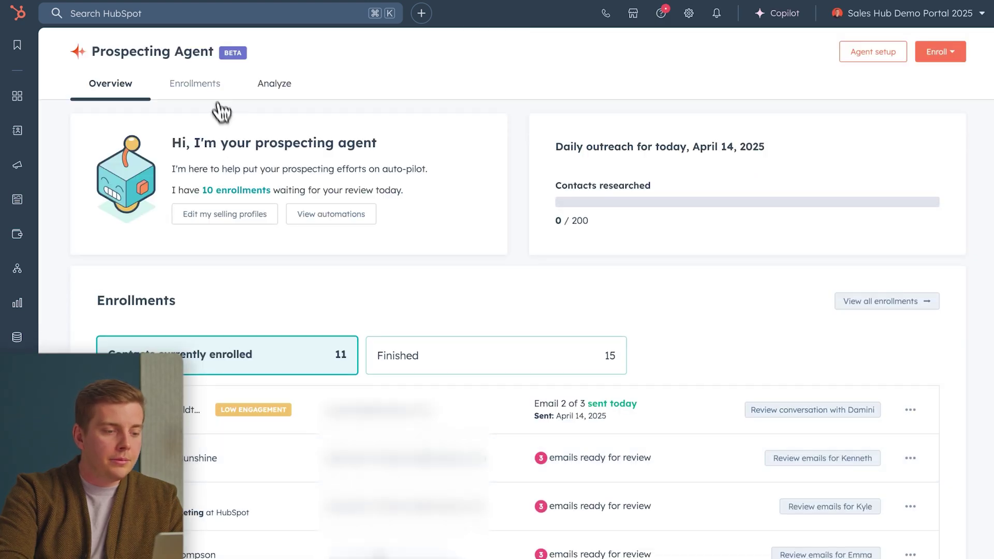
left_click(217, 92)
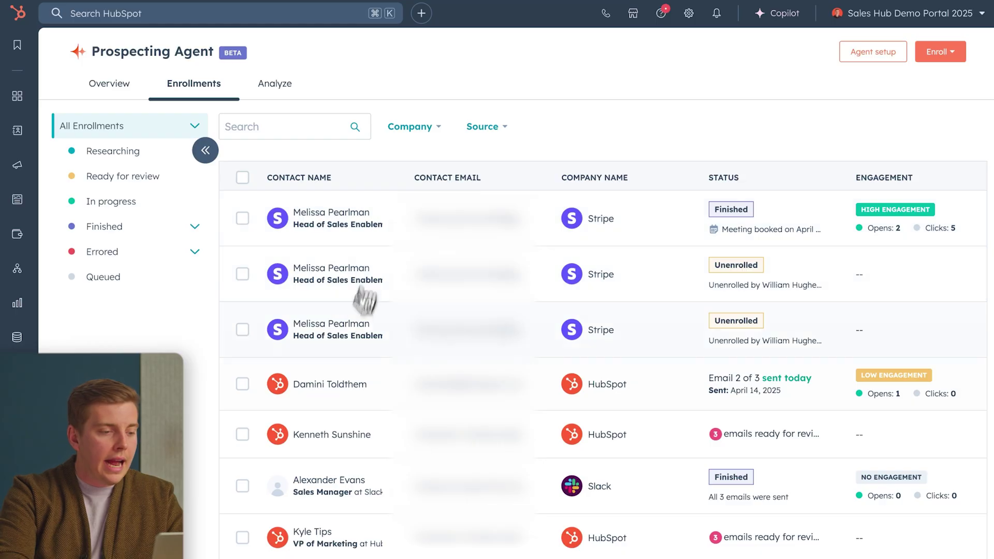
Review the three review-ready emails drafted for a HubSpot contact
left_click(348, 439)
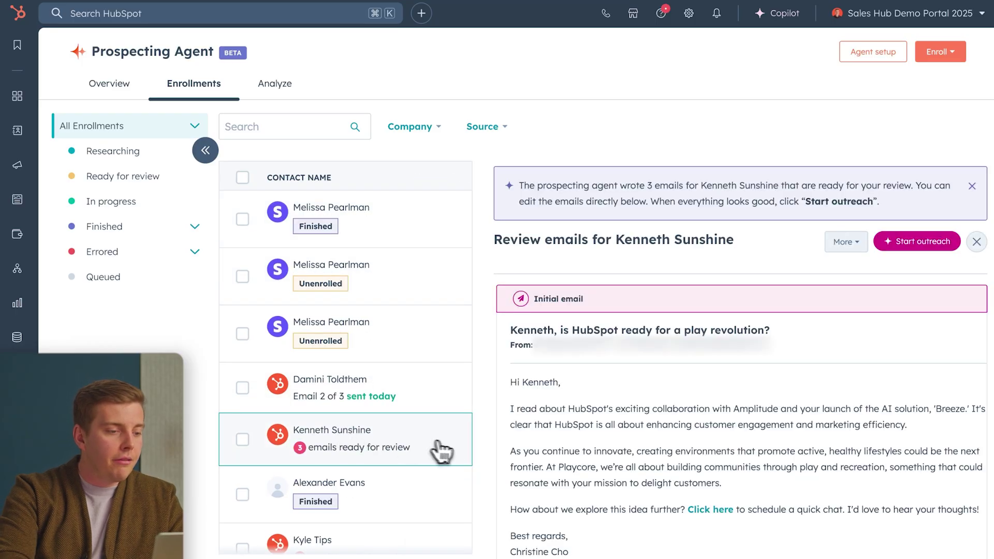
scroll(664, 469, "down", 10)
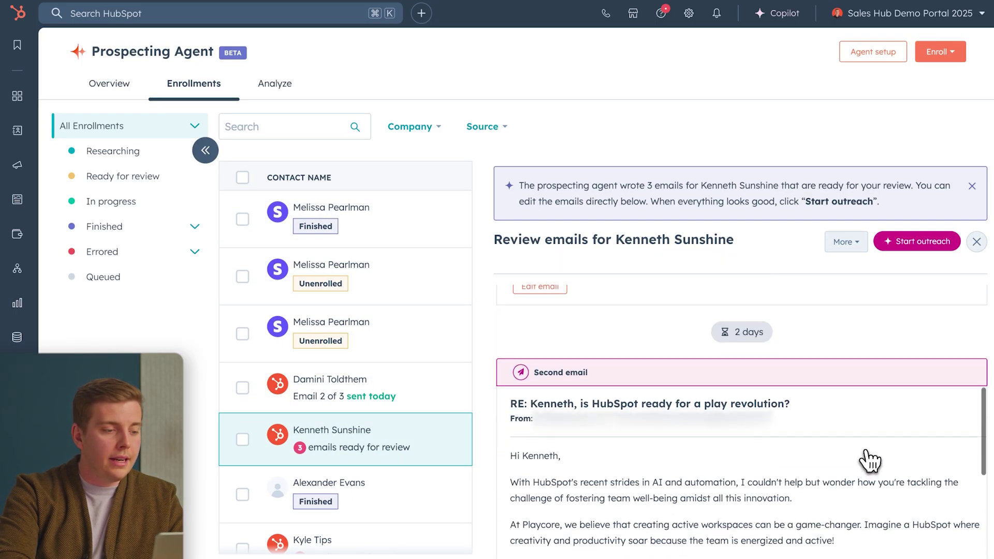
scroll(872, 461, "up", 10)
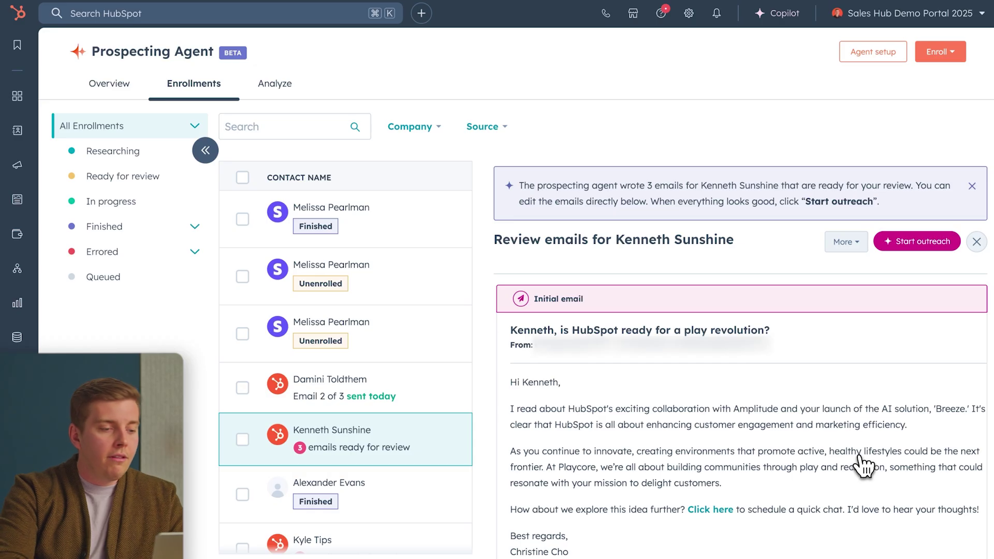
Check the research evidence on company values, jobs, products and blog, then close it
left_click(853, 246)
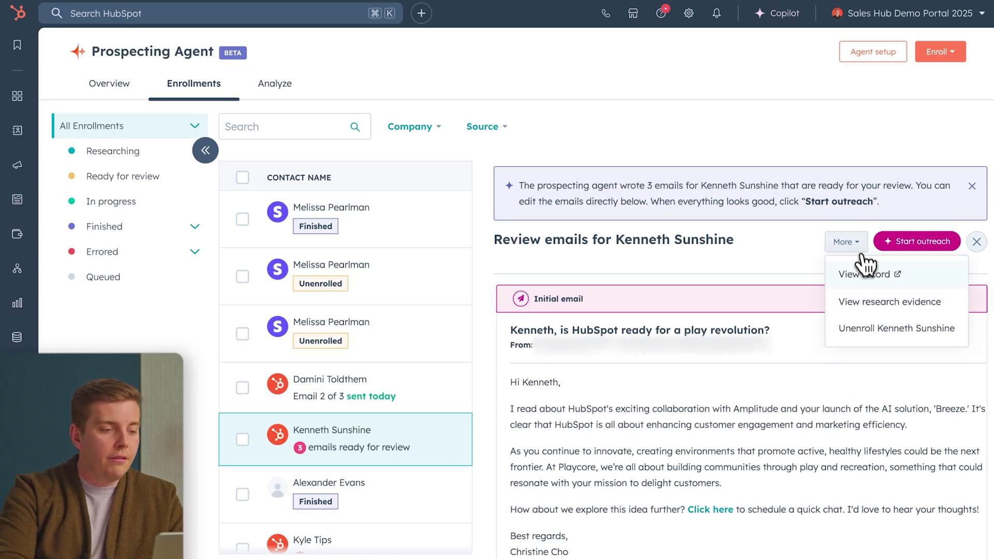
left_click(882, 301)
scroll(888, 303, "down", 12)
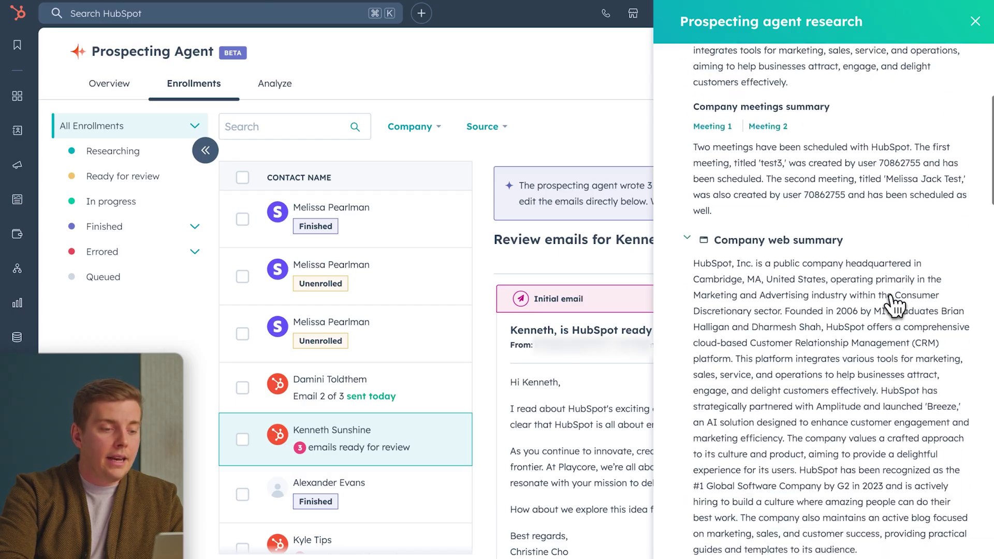
scroll(888, 302, "down", 10)
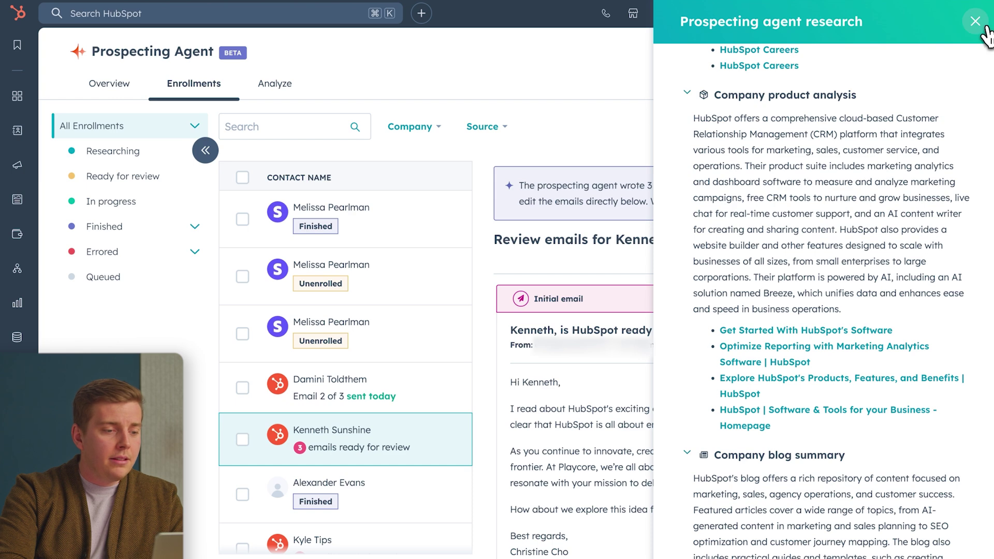
left_click(974, 20)
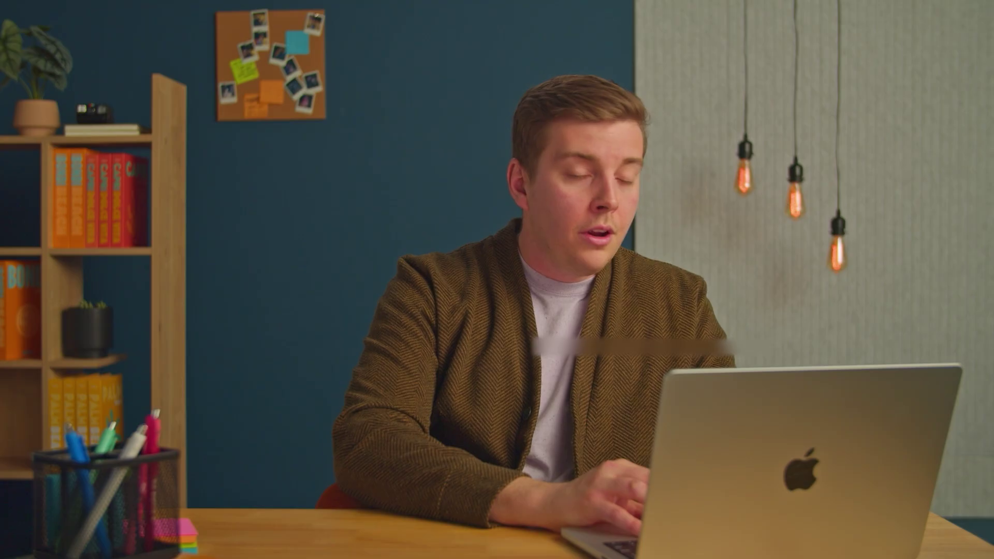